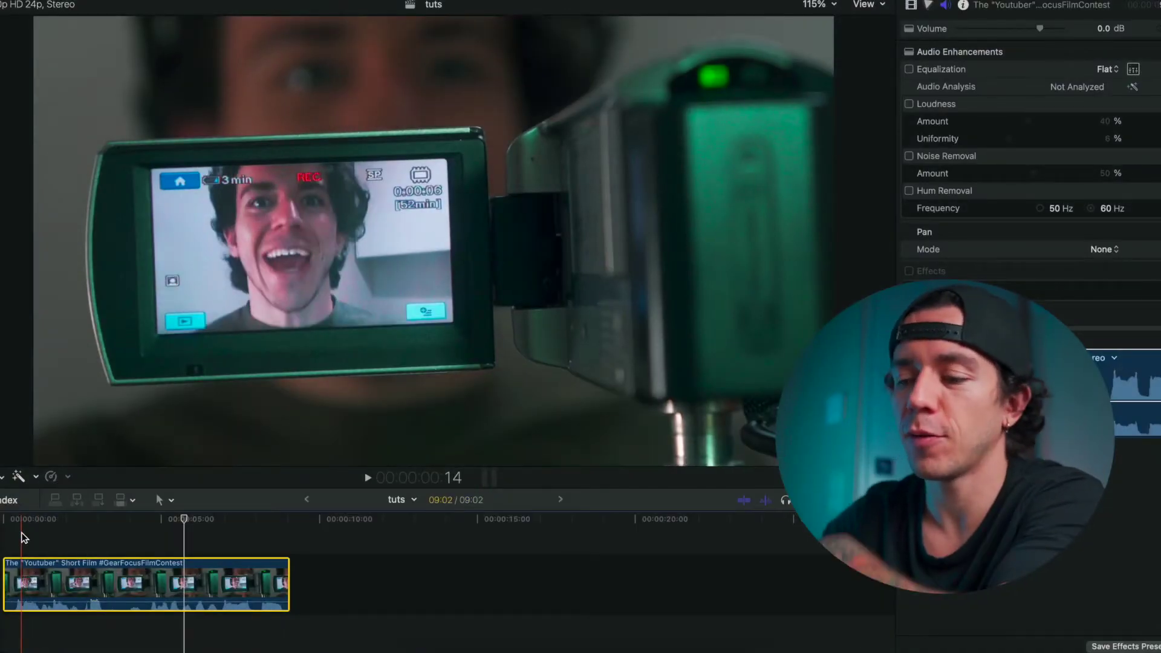
Preview the dialogue clip, then turn on Loudness enhancement at its maximum amount
{"action": "key", "text": "space"}
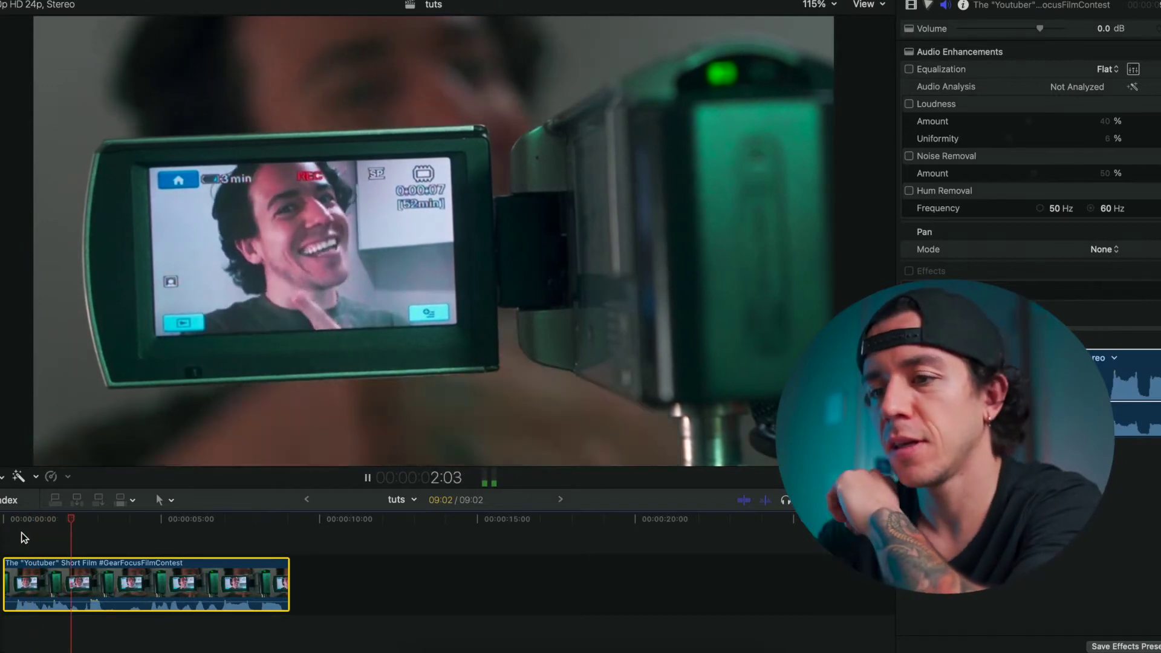
{"action": "key", "text": "space"}
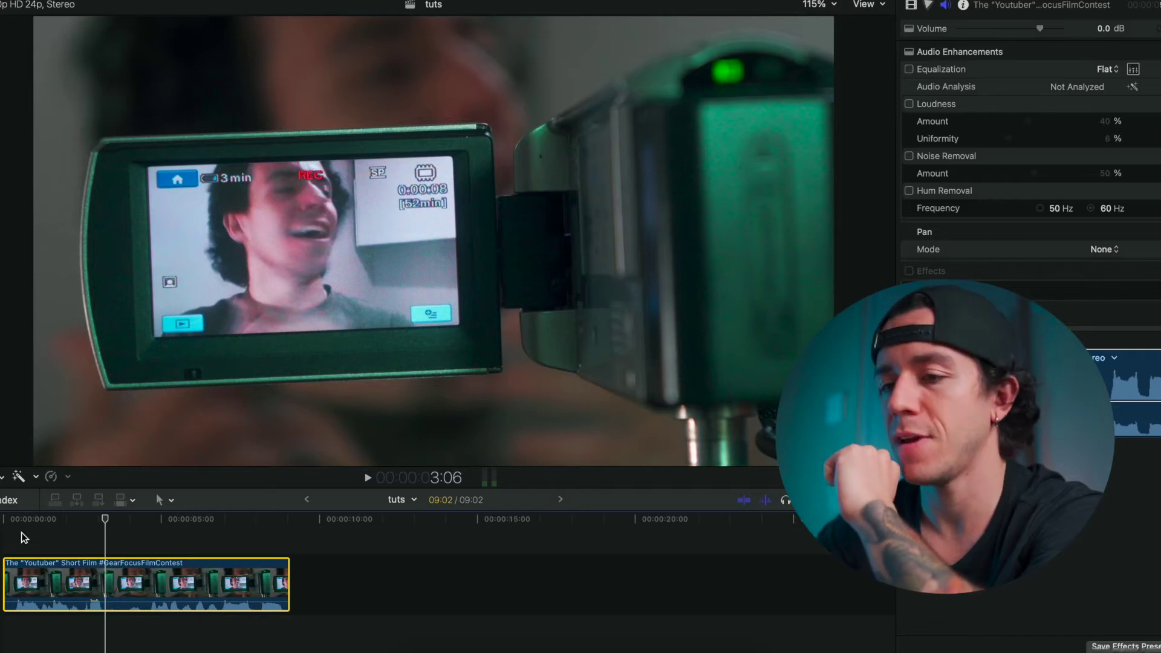
{"action": "left_click", "coordinate": [946, 8]}
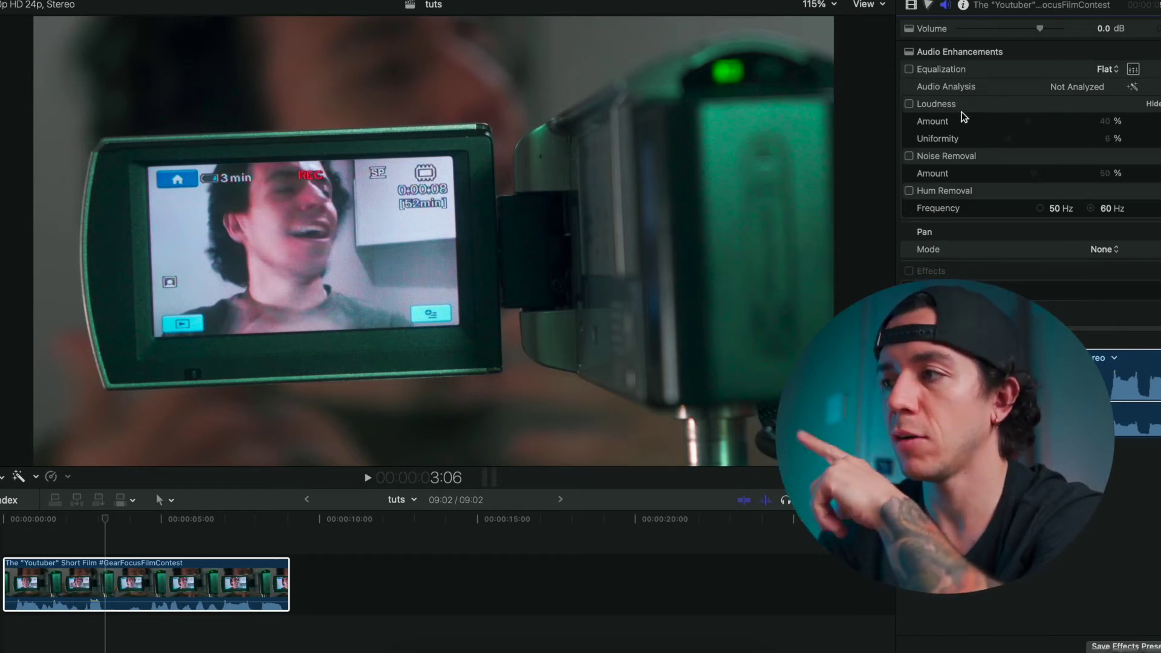
{"action": "mouse_move", "coordinate": [961, 195]}
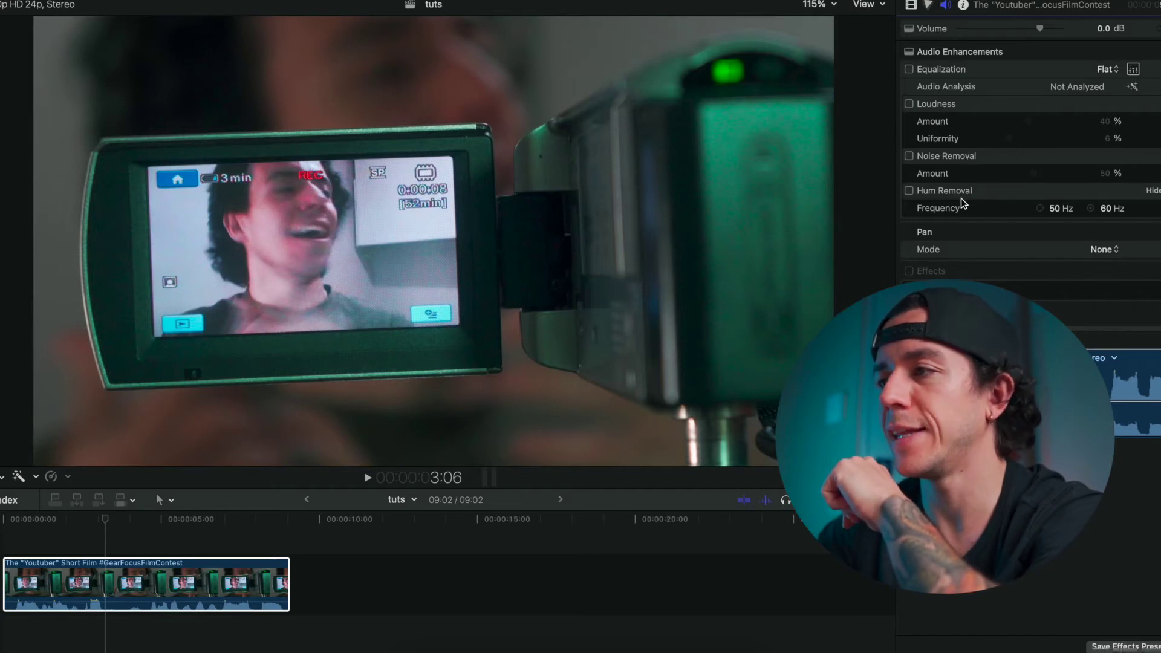
{"action": "left_click", "coordinate": [910, 104]}
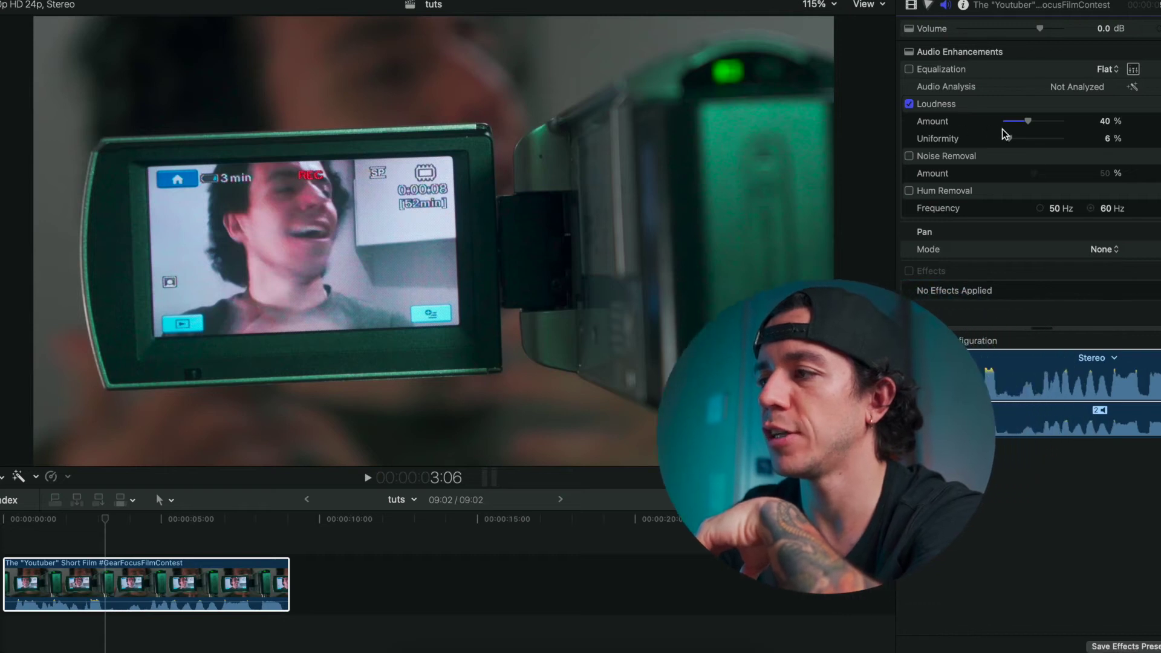
{"action": "left_click_drag", "start_coordinate": [1027, 121], "coordinate": [1057, 122]}
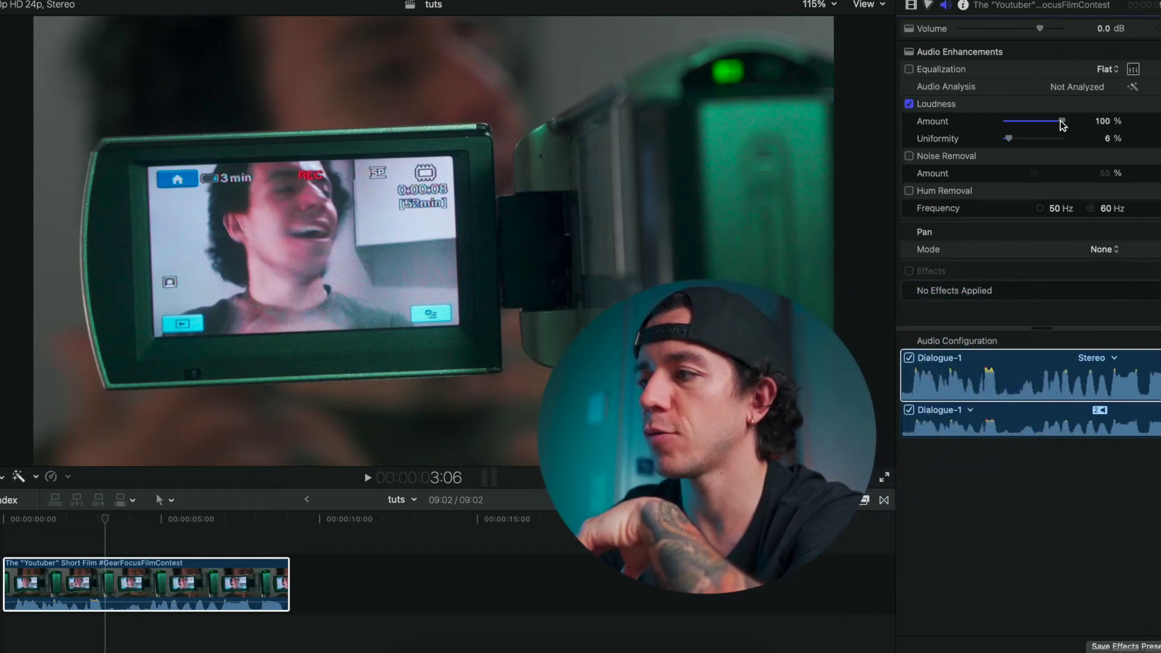
Enable Noise Removal at 100% on the Dialogue-1 component and replay from the start
{"action": "left_click", "coordinate": [969, 356]}
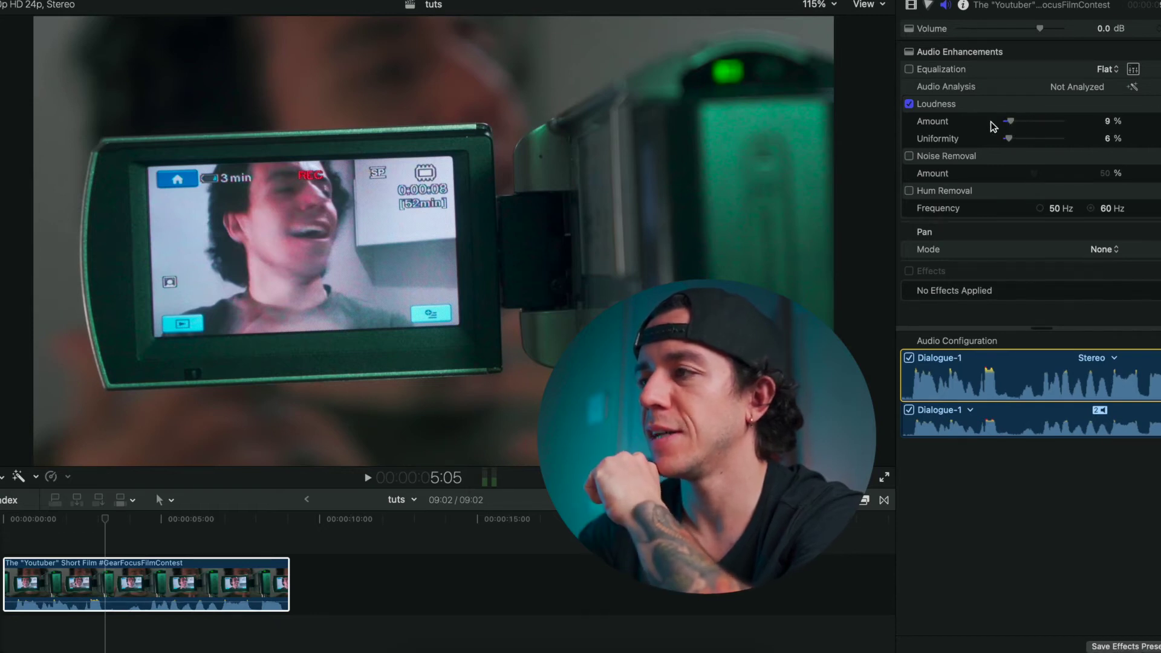
{"action": "left_click", "coordinate": [909, 157]}
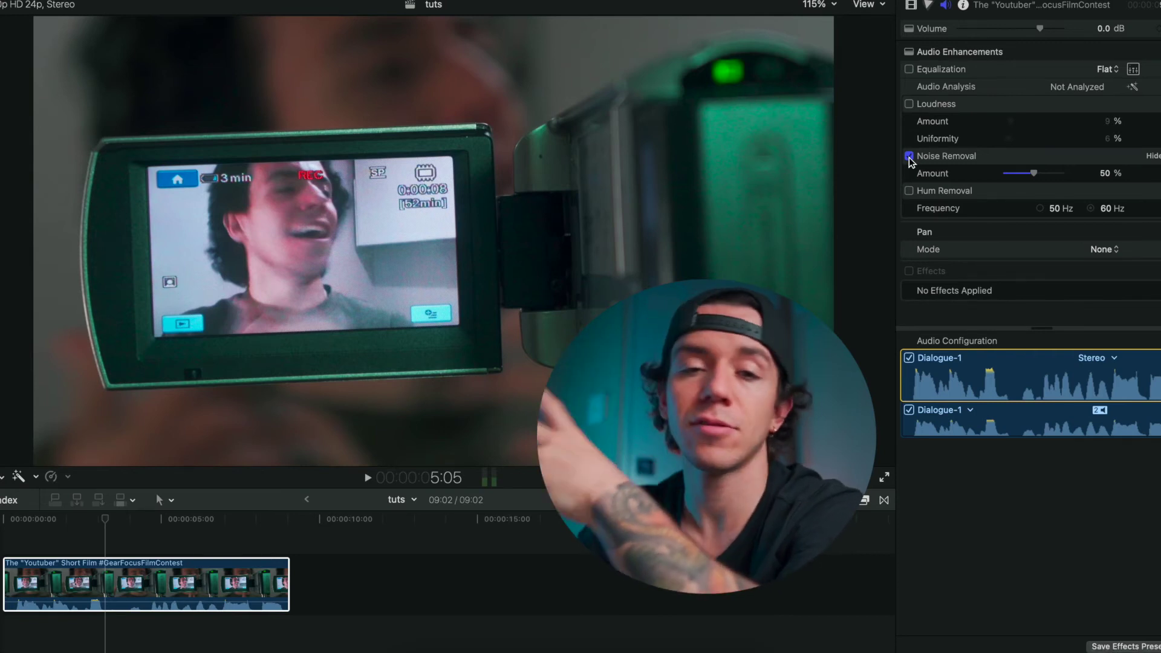
{"action": "left_click", "coordinate": [18, 520]}
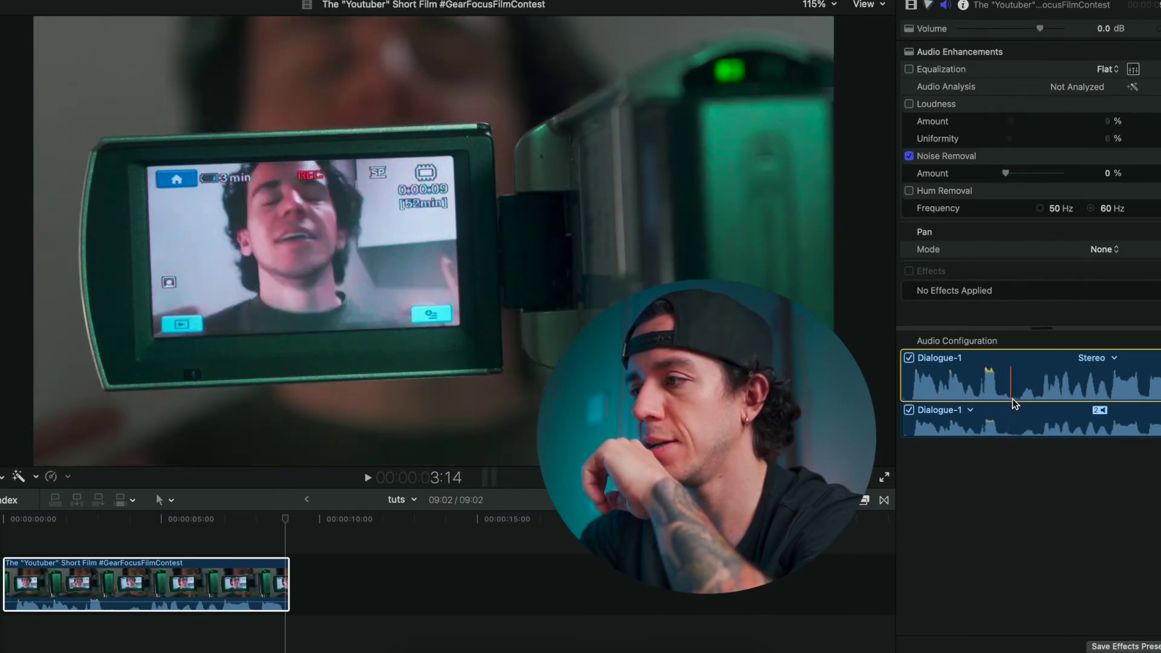
{"action": "left_click_drag", "start_coordinate": [1007, 174], "coordinate": [1067, 173]}
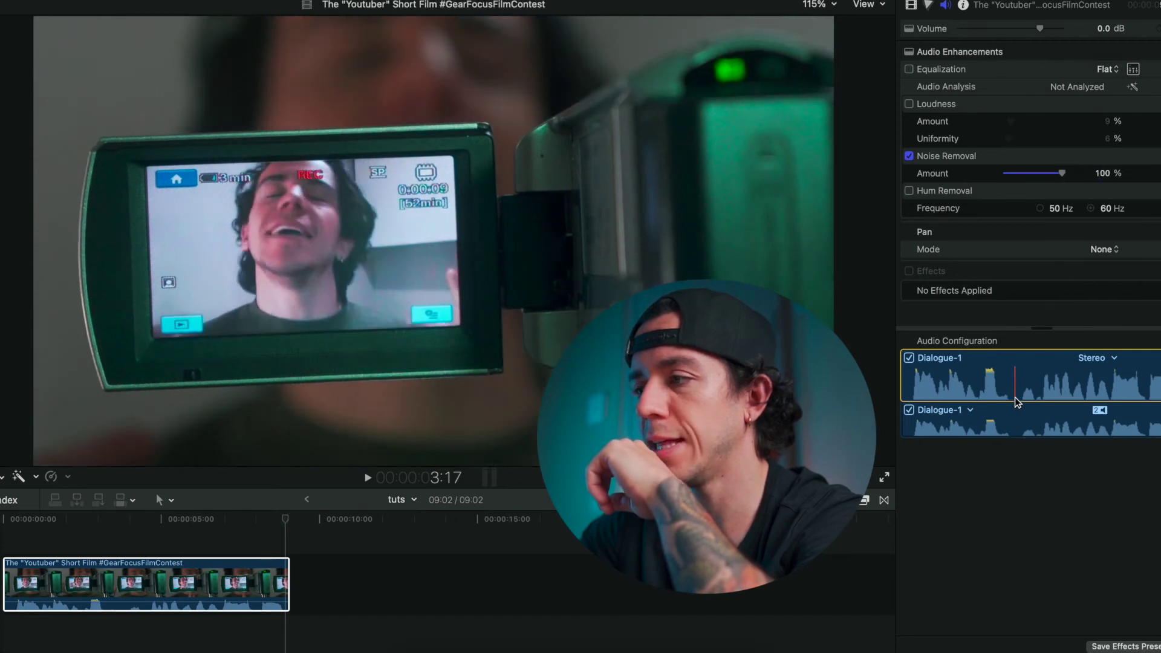
{"action": "left_click", "coordinate": [12, 535]}
{"action": "key", "text": "space"}
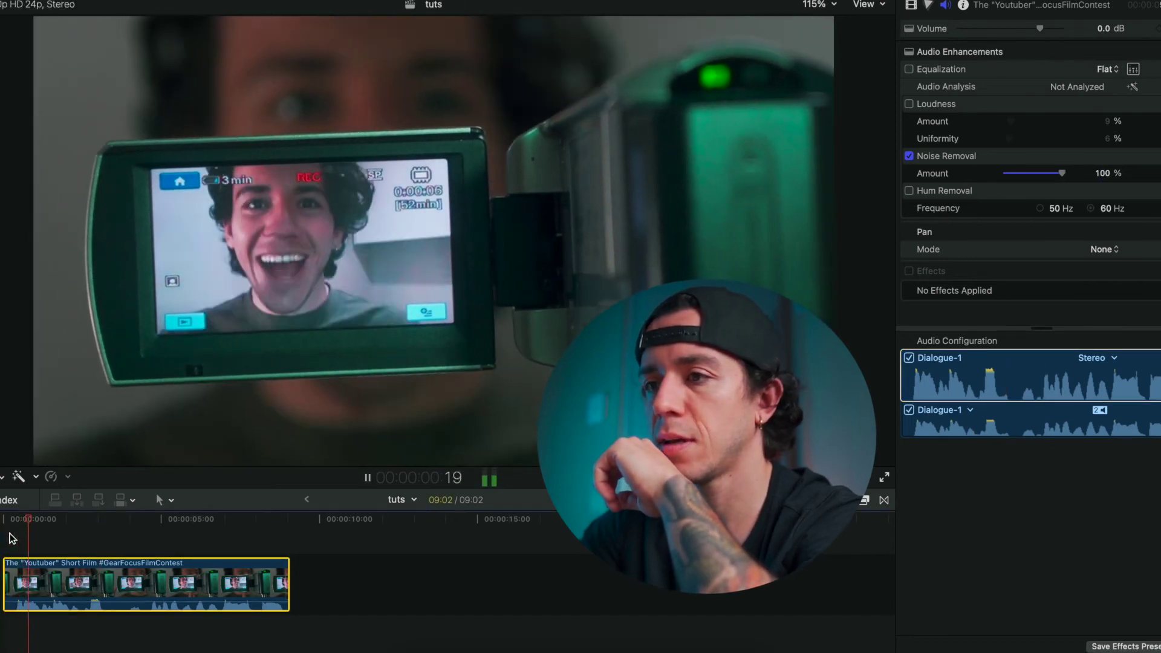
Pause playback and lower the Noise Removal amount from 100% to 37%
{"action": "key", "text": "space"}
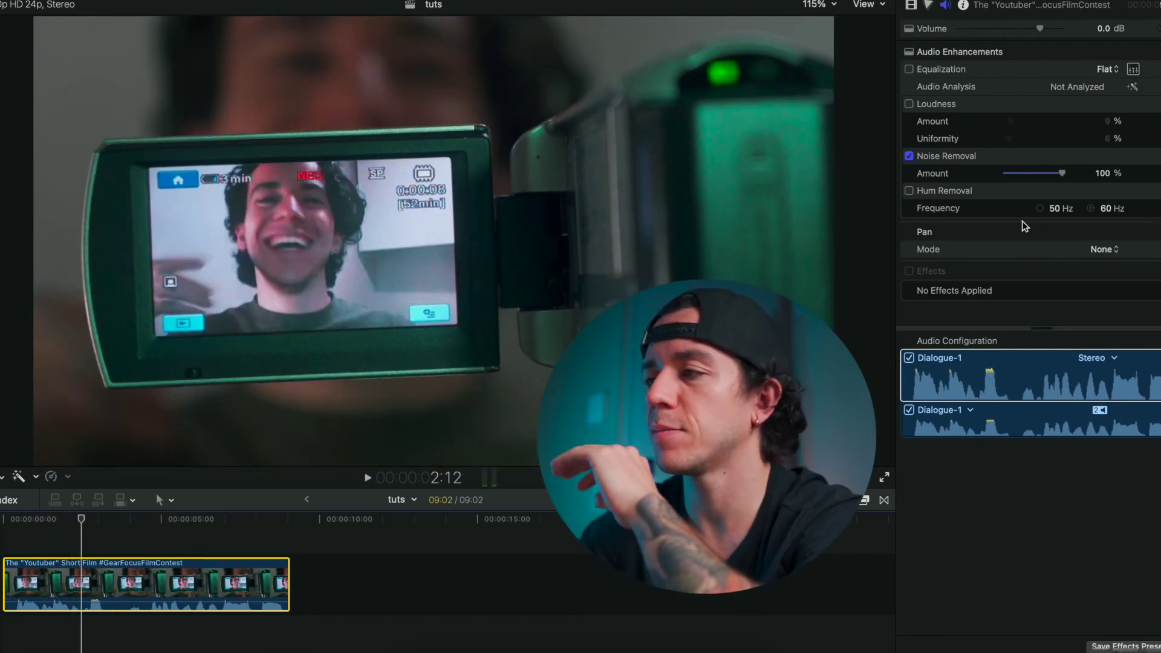
{"action": "left_click_drag", "start_coordinate": [1068, 174], "coordinate": [1019, 178]}
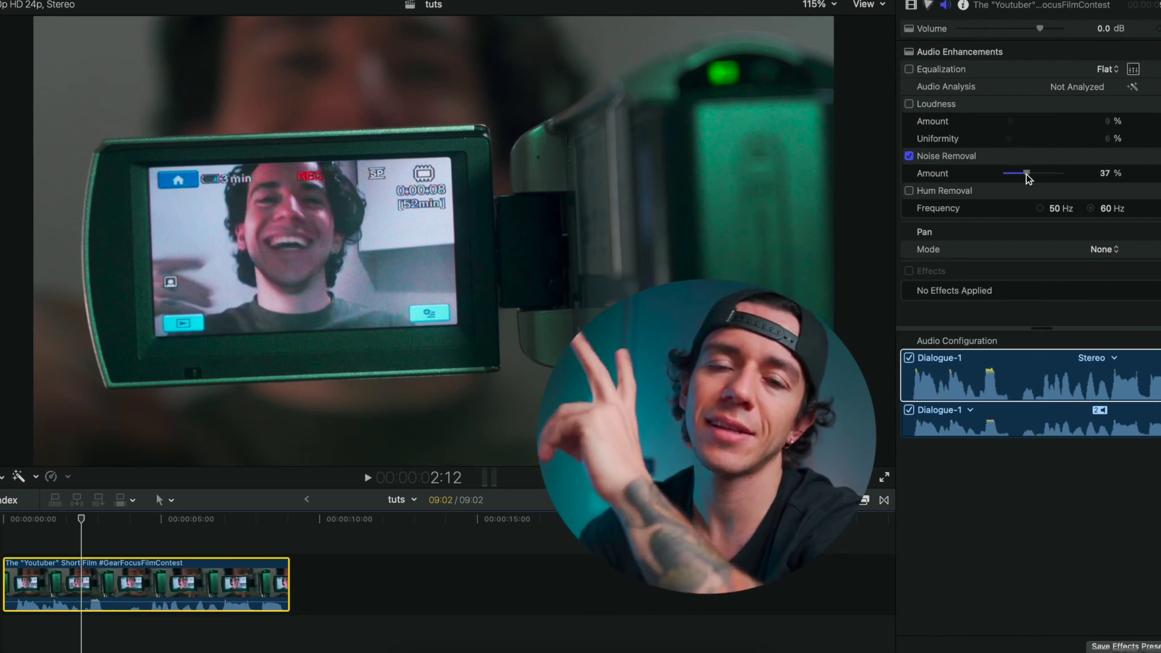